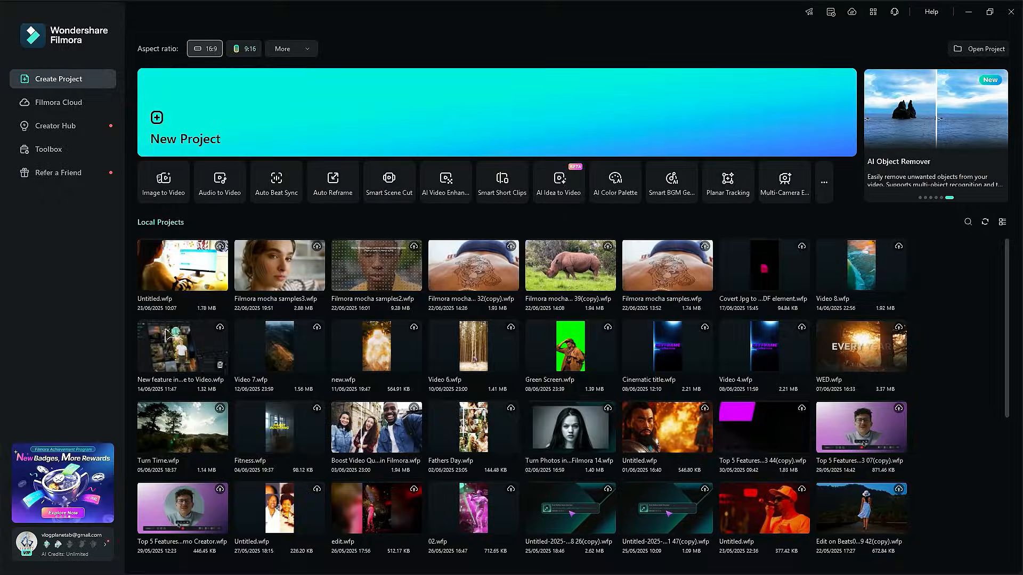
- Create a new project and import the video "Royalty Free Stock Footage - Artgrid.io" showing the woman's face
{"action": "left_click", "coordinate": [308, 134]}
{"action": "left_click", "coordinate": [295, 224]}
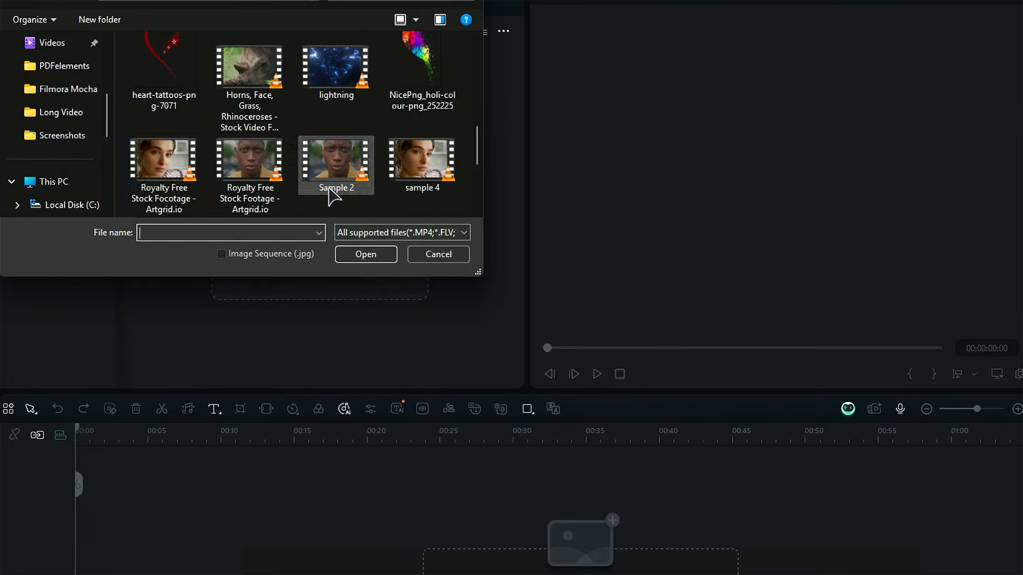
{"action": "left_click", "coordinate": [145, 159]}
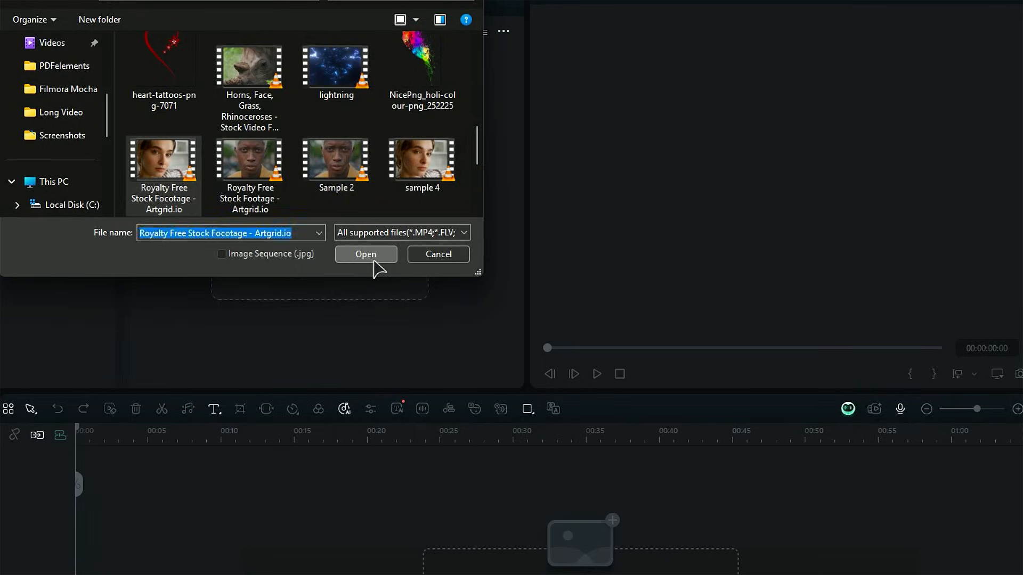
{"action": "left_click", "coordinate": [369, 258]}
- Place the imported clip at the start of the first video track and apply the Boris FX Mocha Filmora effect to it
{"action": "left_click_drag", "start_coordinate": [299, 155], "coordinate": [81, 574]}
{"action": "left_click_drag", "start_coordinate": [81, 533], "coordinate": [83, 532]}
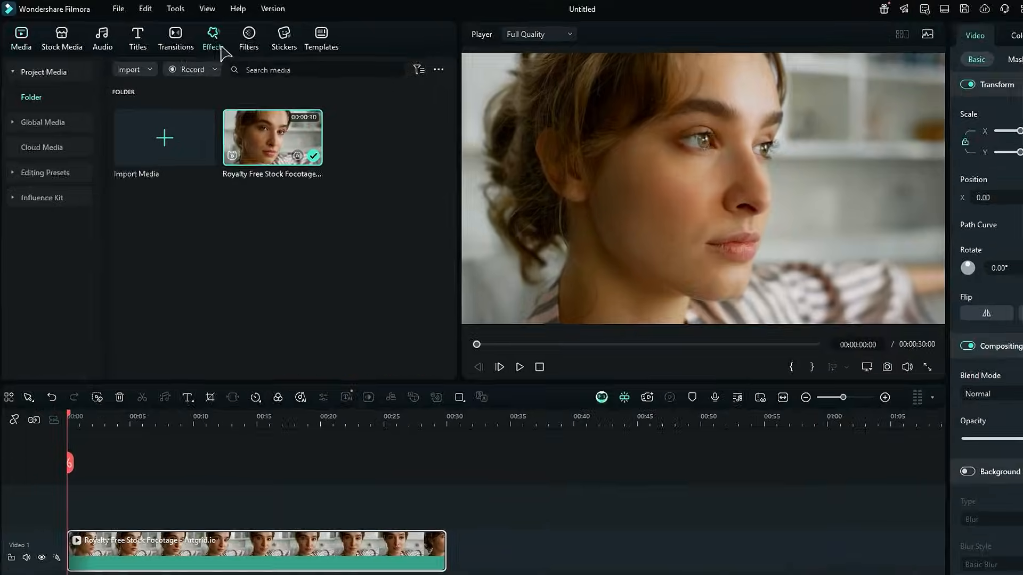
{"action": "left_click", "coordinate": [221, 47]}
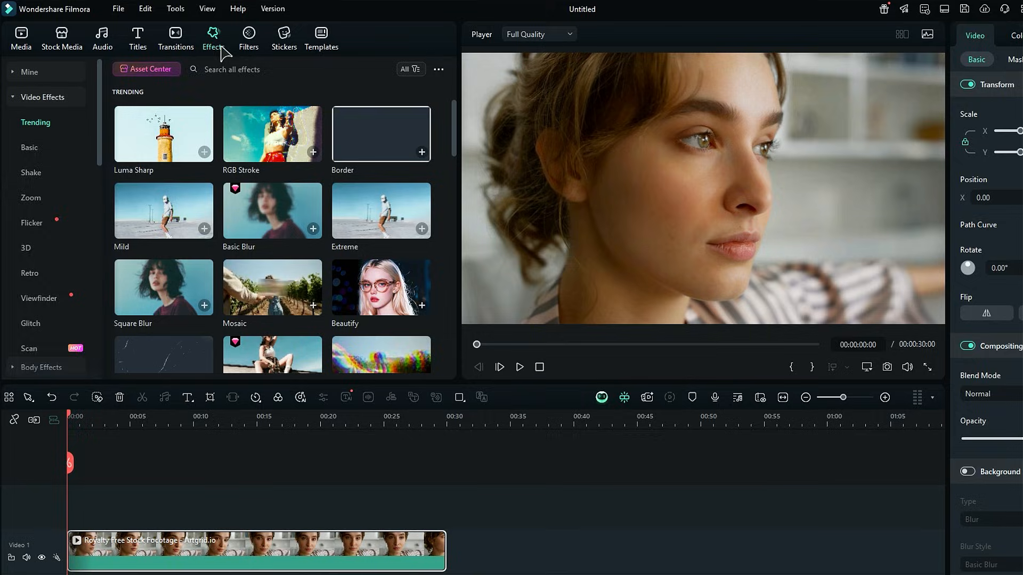
{"action": "left_click", "coordinate": [64, 101]}
{"action": "left_click", "coordinate": [37, 198]}
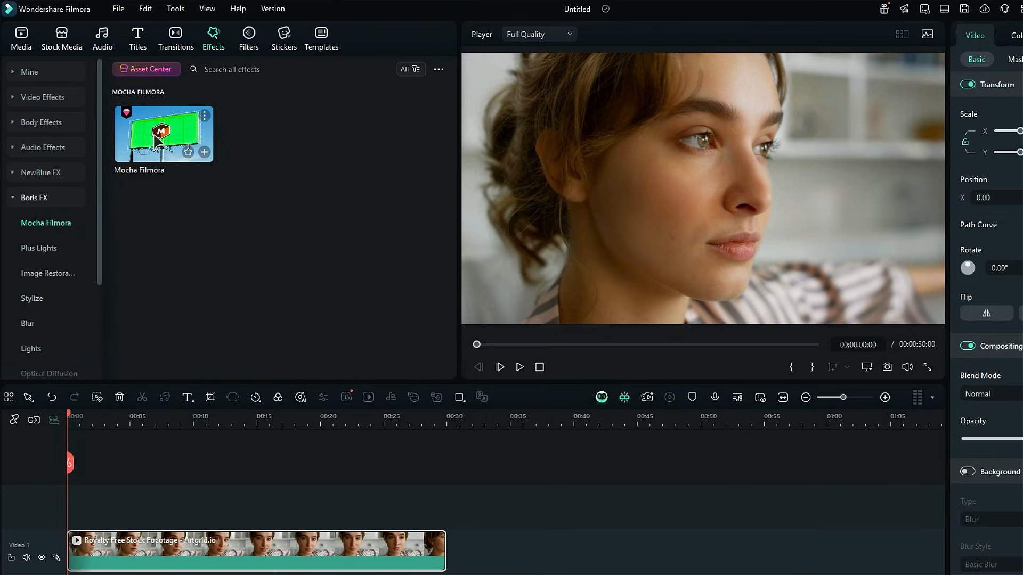
{"action": "left_click_drag", "start_coordinate": [156, 140], "coordinate": [123, 557]}
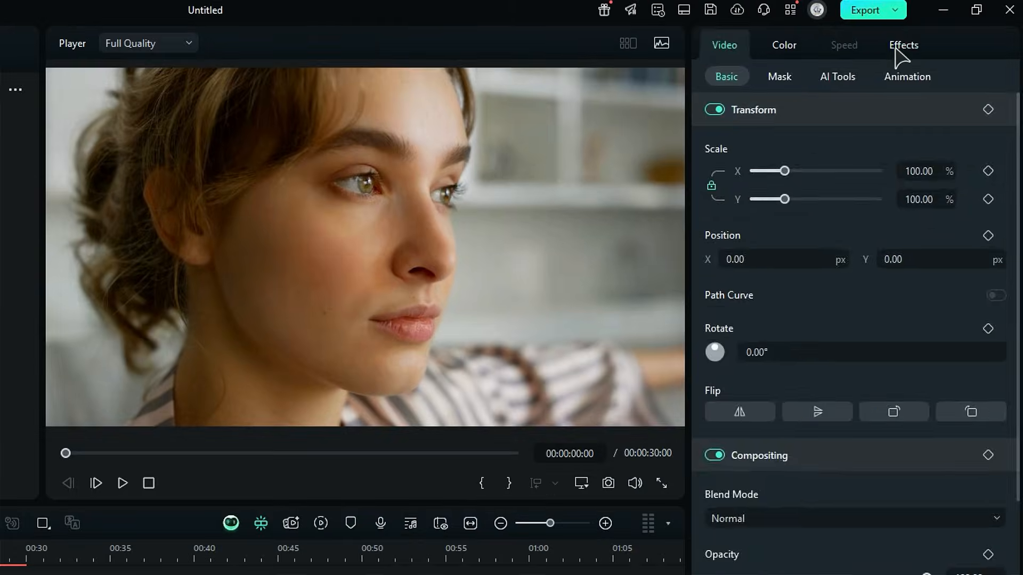
- Set heart-tattoos-png-7071.png as the Mocha Filmora effect's insert image and launch the Mocha interface
{"action": "left_click", "coordinate": [923, 40]}
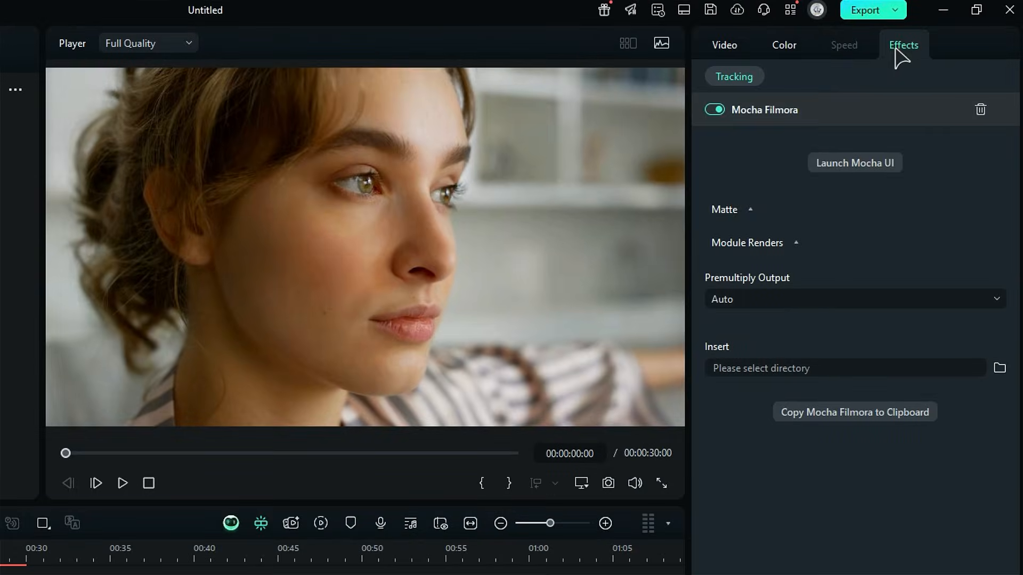
{"action": "left_click", "coordinate": [999, 376]}
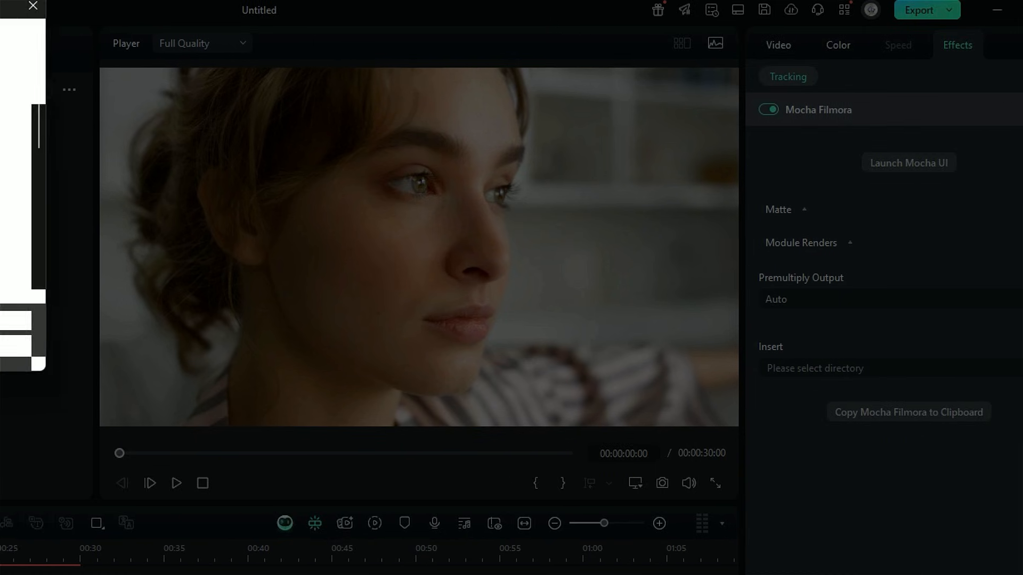
{"action": "scroll", "coordinate": [499, 243], "scroll_direction": "down", "scroll_amount": 3}
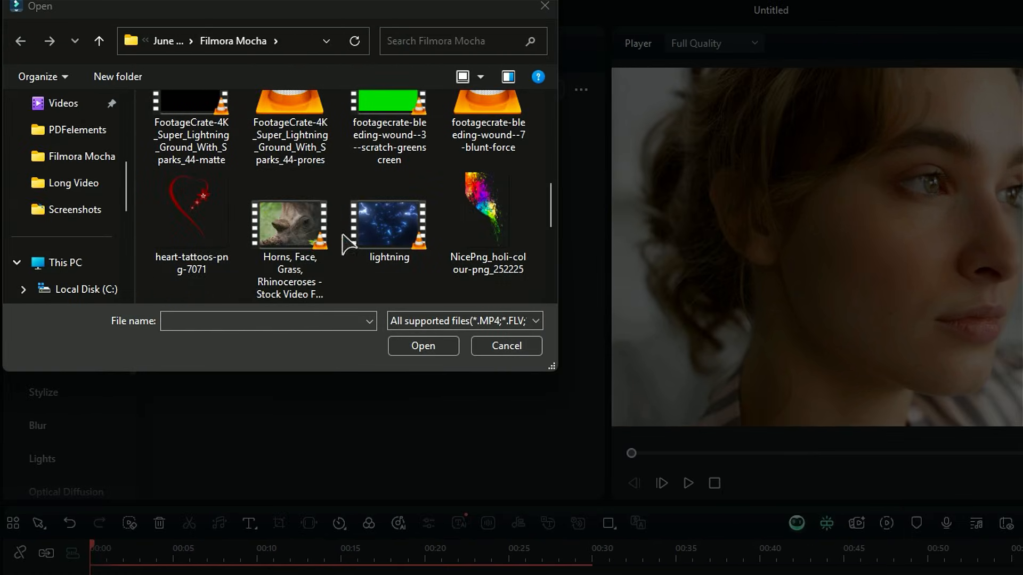
{"action": "left_click", "coordinate": [200, 238]}
{"action": "left_click", "coordinate": [445, 346]}
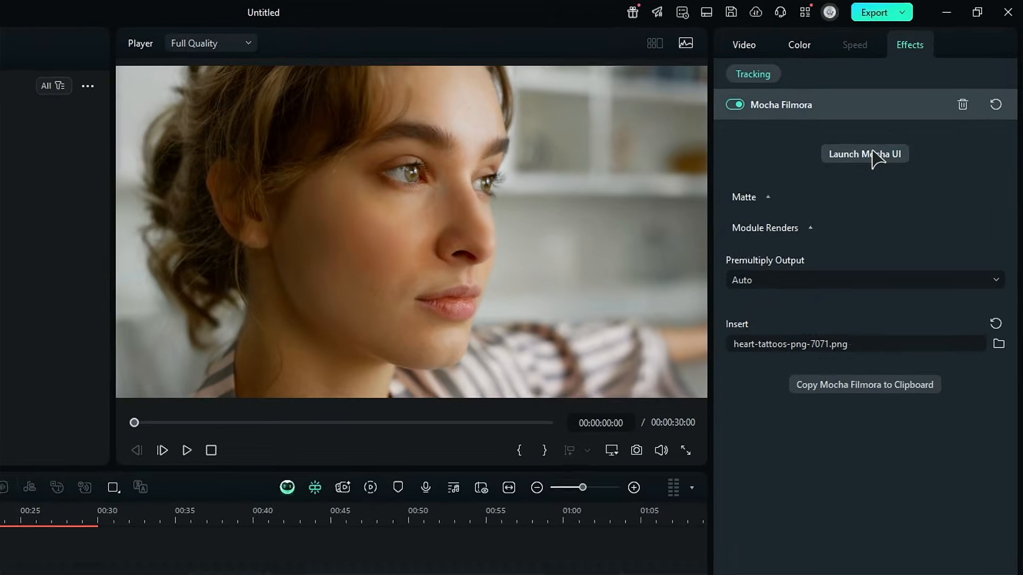
{"action": "left_click", "coordinate": [917, 109]}
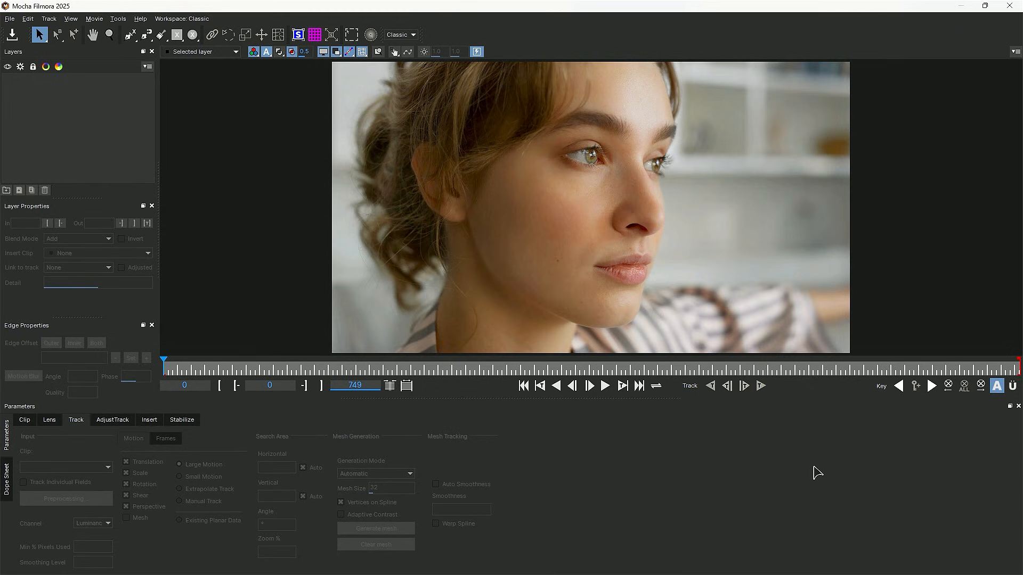
- Try the Roto workspace layout and return to the Classic workspace
{"action": "left_click", "coordinate": [401, 35]}
{"action": "left_click", "coordinate": [412, 45]}
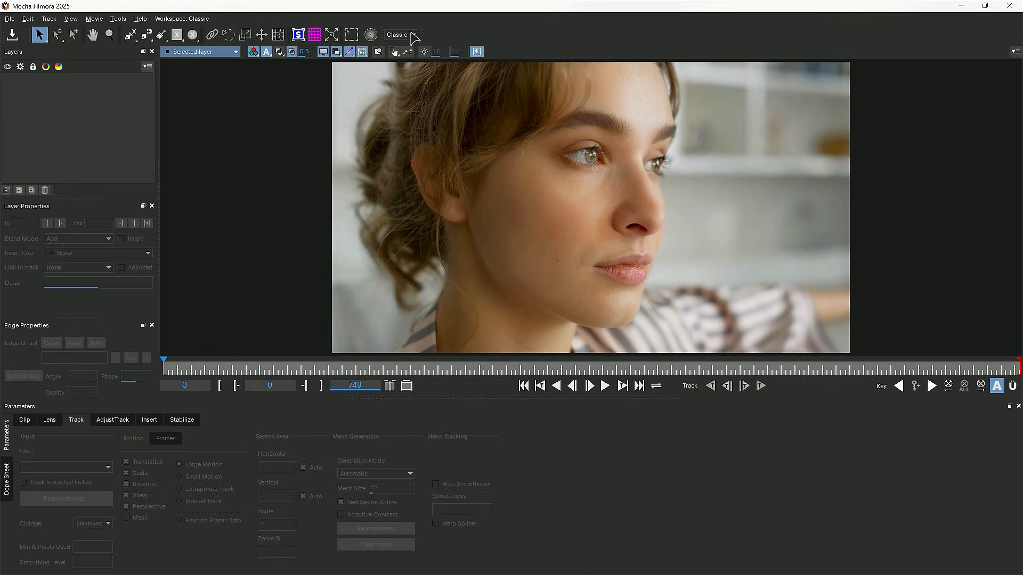
{"action": "left_click", "coordinate": [414, 36]}
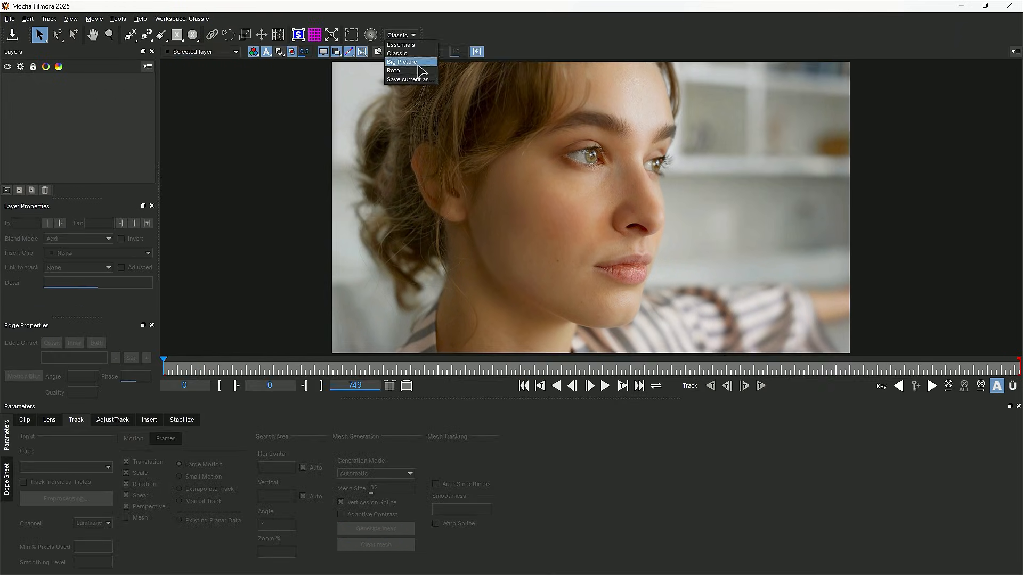
{"action": "left_click", "coordinate": [414, 68]}
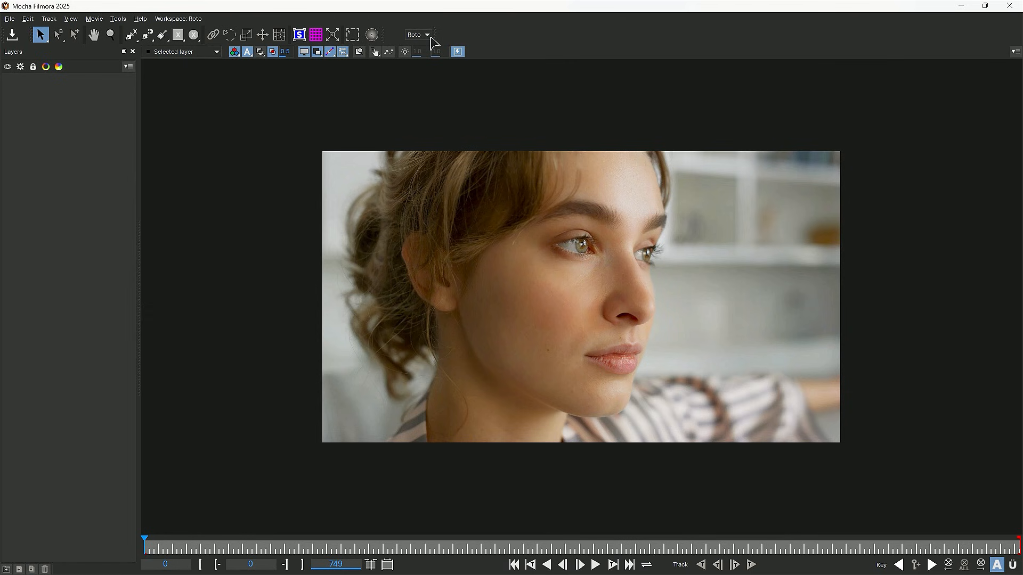
{"action": "left_click", "coordinate": [427, 35]}
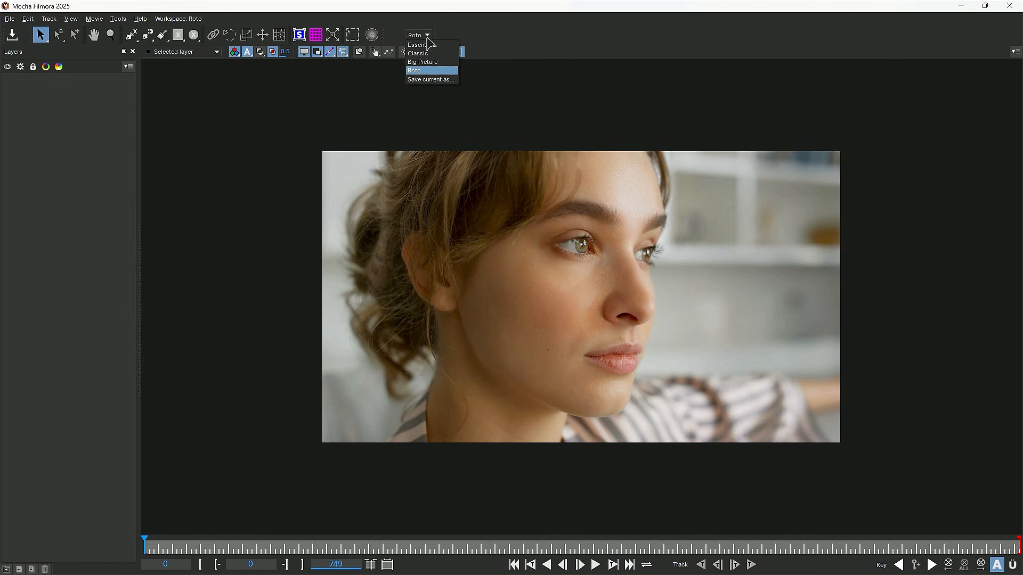
{"action": "left_click", "coordinate": [432, 53]}
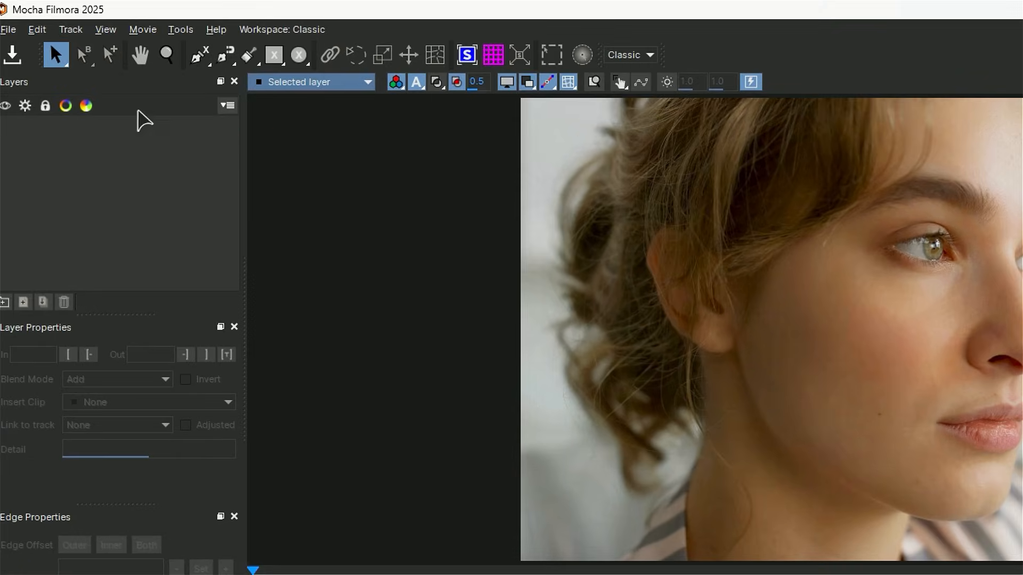
- Review the selection modes, keeping Marquee Selection, and preview the planar grid overlay on the footage before hiding it
{"action": "left_click", "coordinate": [45, 41]}
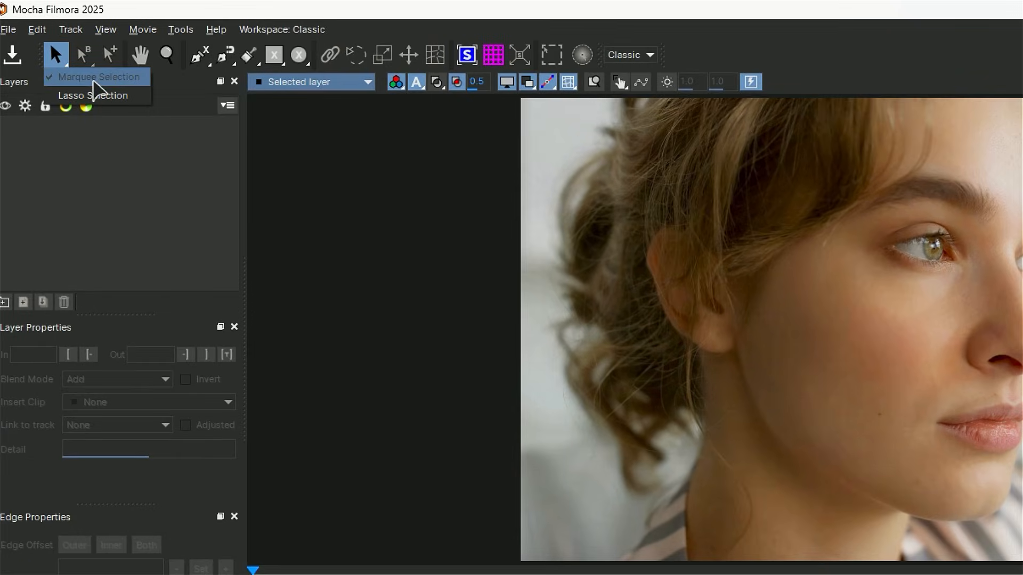
{"action": "left_click", "coordinate": [97, 77]}
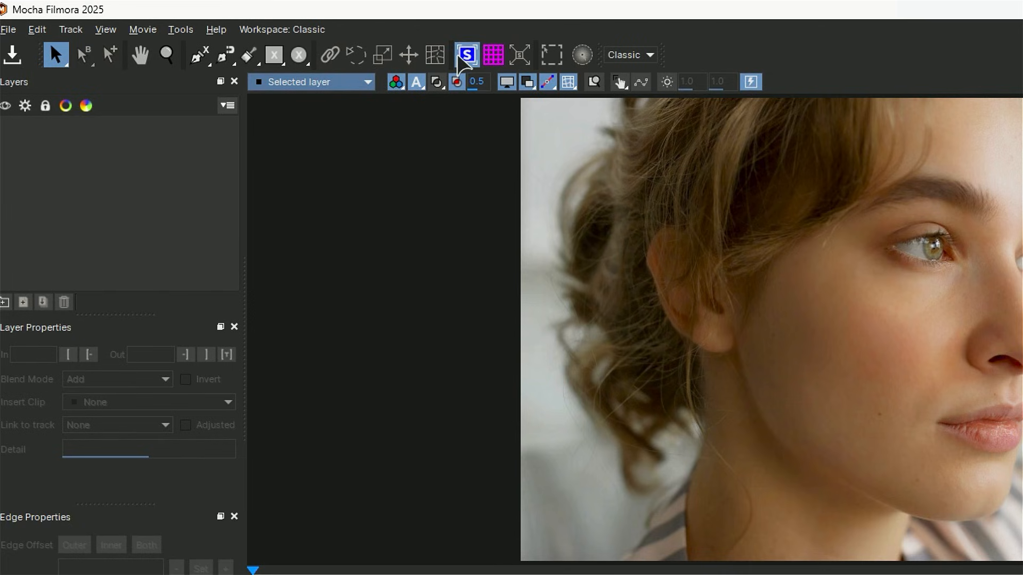
{"action": "left_click", "coordinate": [486, 57]}
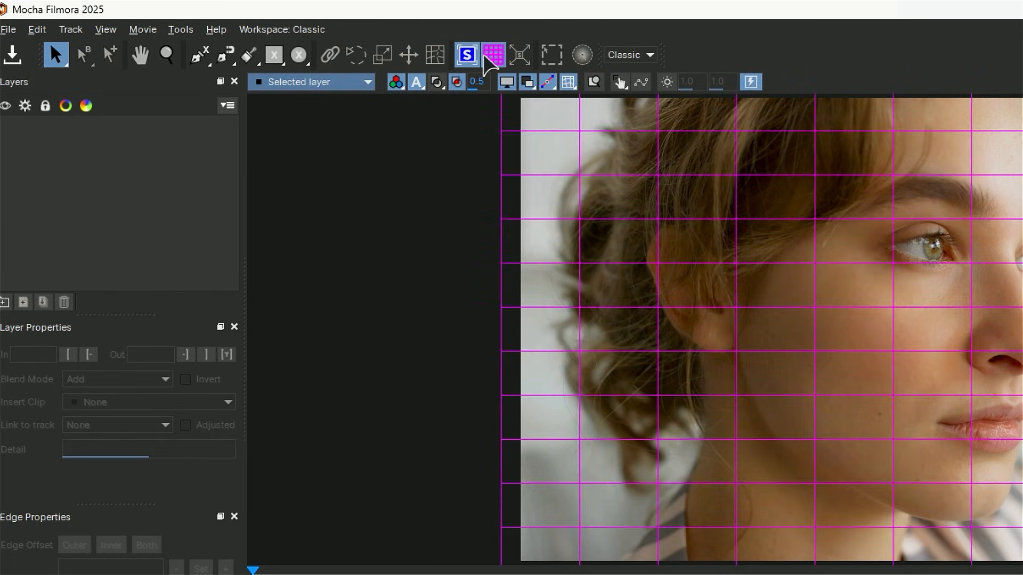
{"action": "left_click", "coordinate": [490, 57]}
- Try outlining the woman's cheek with a closed X-spline layer
{"action": "left_click", "coordinate": [200, 56]}
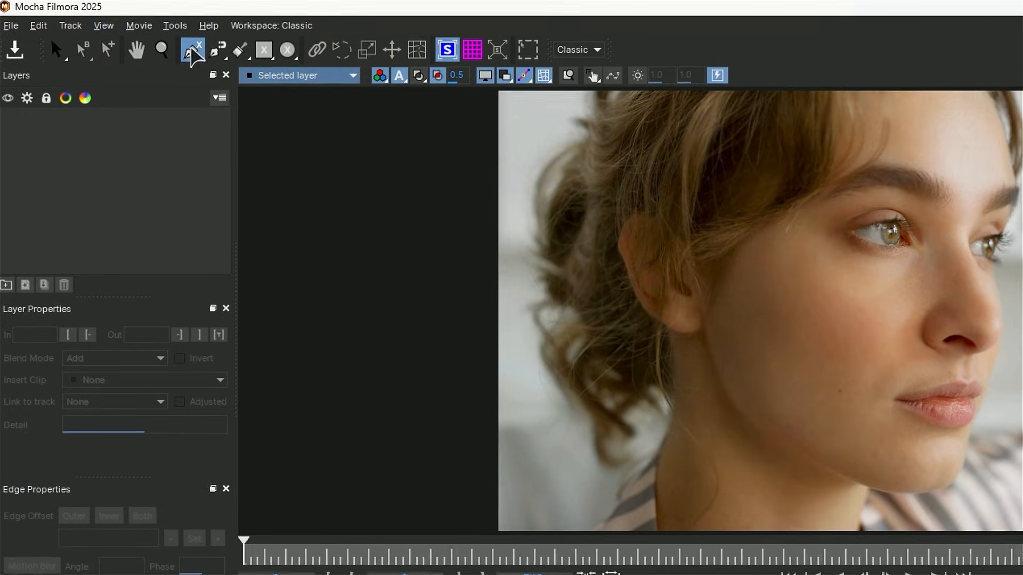
{"action": "left_click", "coordinate": [795, 269]}
{"action": "left_click", "coordinate": [750, 289]}
{"action": "left_click", "coordinate": [751, 373]}
{"action": "left_click", "coordinate": [800, 395]}
{"action": "left_click", "coordinate": [836, 324]}
{"action": "left_click", "coordinate": [832, 319]}
{"action": "right_click", "coordinate": [794, 270]}
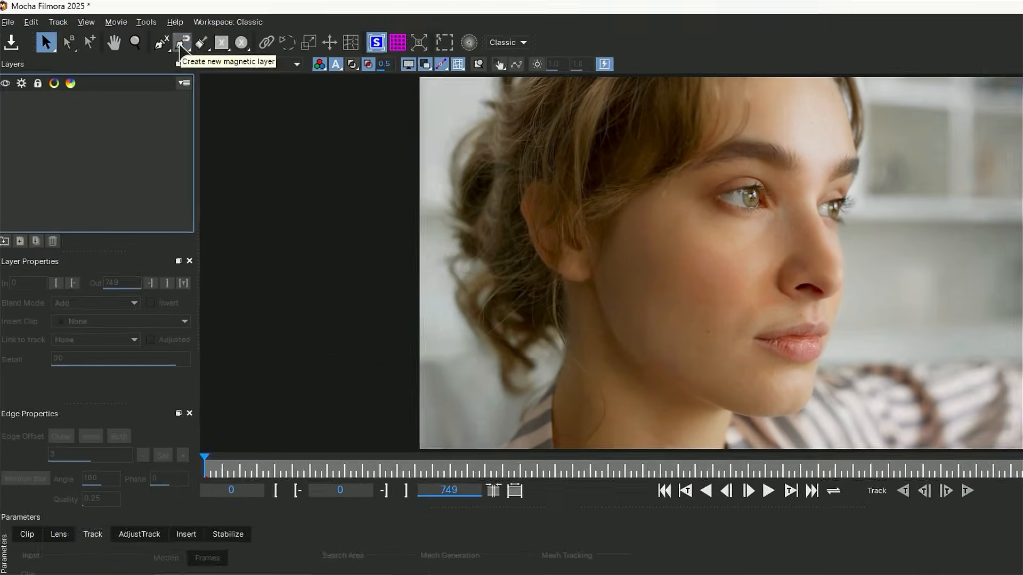
- Create a magnetic layer by tracing a closed oval outline around the woman's cheek
{"action": "left_click", "coordinate": [146, 35]}
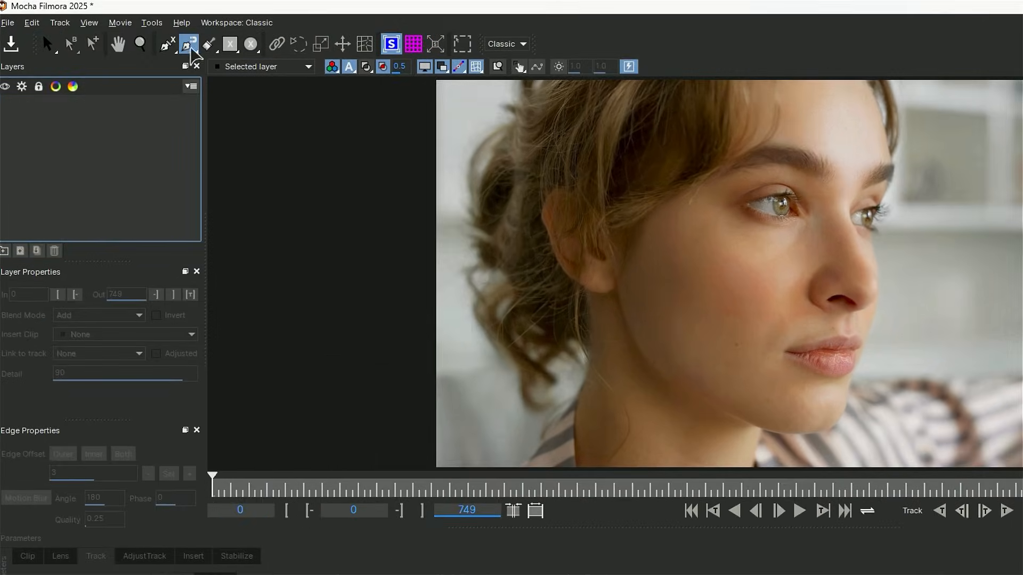
{"action": "mouse_move", "coordinate": [690, 209]}
{"action": "left_mouse_down"}
{"action": "mouse_move", "coordinate": [746, 247]}
{"action": "mouse_move", "coordinate": [771, 303]}
{"action": "mouse_move", "coordinate": [751, 394]}
{"action": "mouse_move", "coordinate": [712, 398]}
{"action": "mouse_move", "coordinate": [672, 373]}
{"action": "mouse_move", "coordinate": [634, 327]}
{"action": "mouse_move", "coordinate": [643, 262]}
{"action": "mouse_move", "coordinate": [665, 213]}
{"action": "mouse_move", "coordinate": [689, 207]}
{"action": "left_mouse_up"}
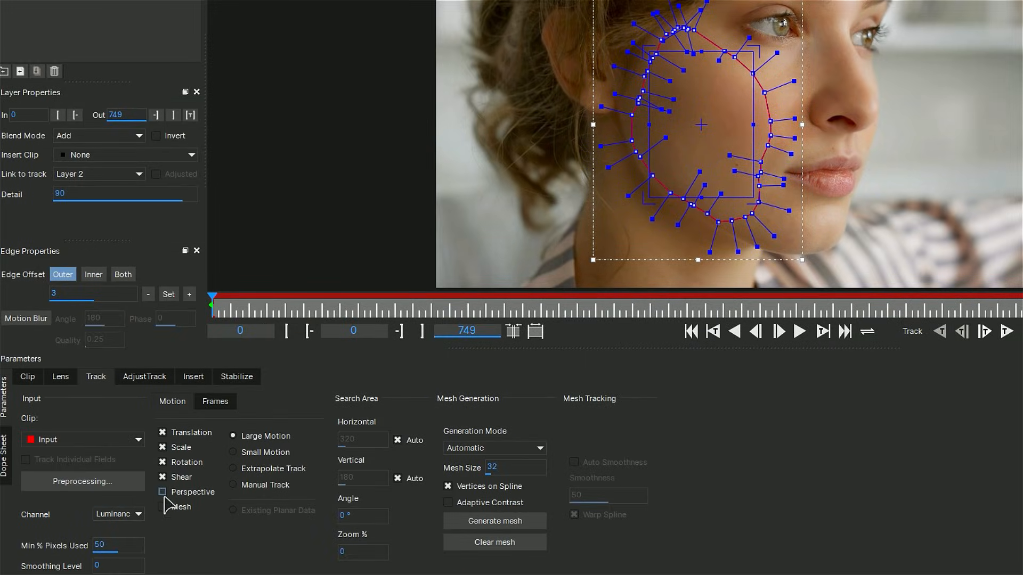
- Enable Perspective and Mesh motion, choose Small Motion, and track the cheek layer forwards through the clip
{"action": "left_click", "coordinate": [163, 493]}
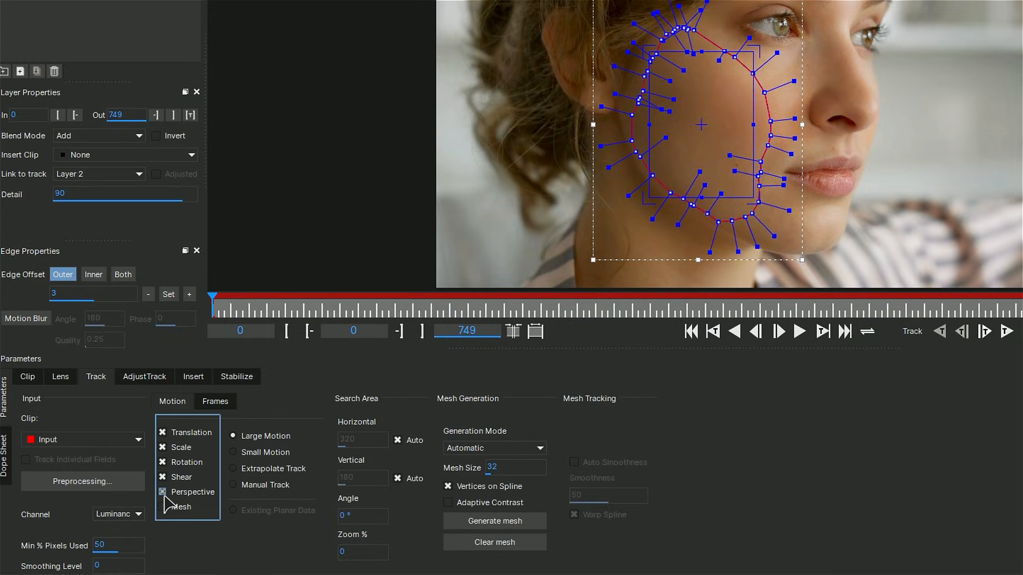
{"action": "left_click", "coordinate": [162, 507]}
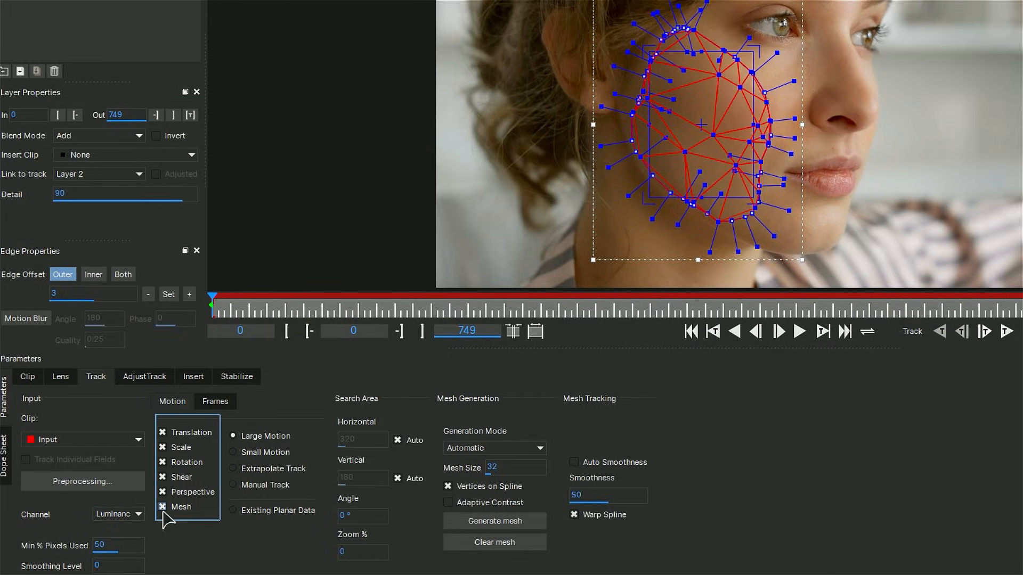
{"action": "left_click", "coordinate": [238, 457]}
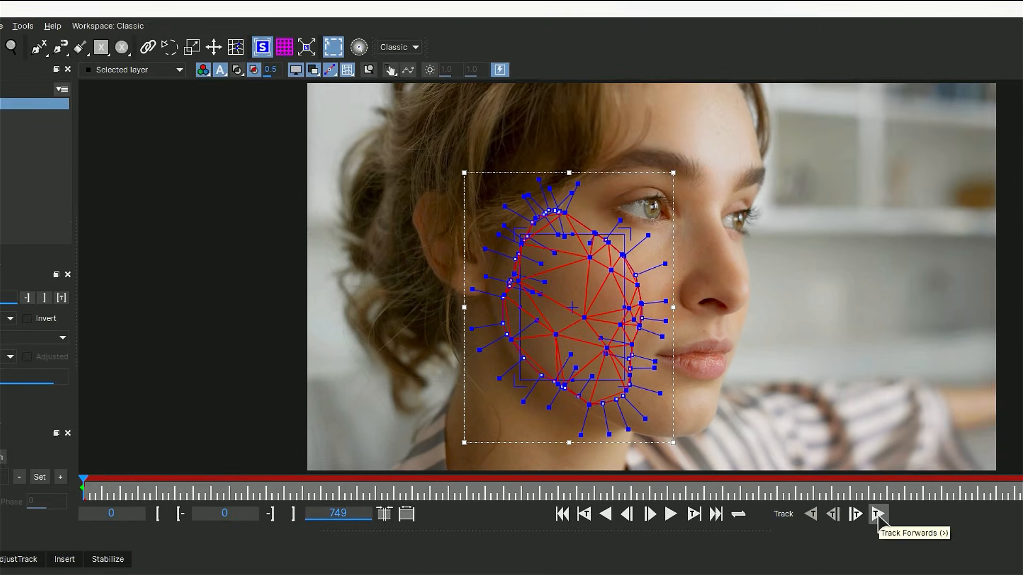
{"action": "left_click", "coordinate": [878, 515]}
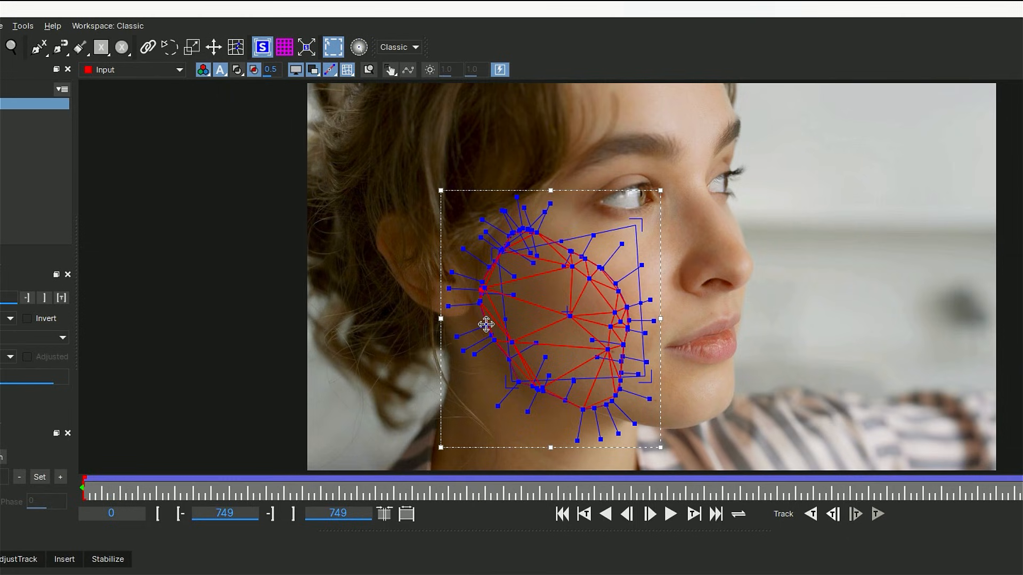
- Nudge the cheek outline's points nearest the jaw and ear slightly towards the face on frame 749 and play the clip
{"action": "left_click_drag", "start_coordinate": [513, 366], "coordinate": [452, 277]}
{"action": "left_click_drag", "start_coordinate": [493, 340], "coordinate": [498, 341]}
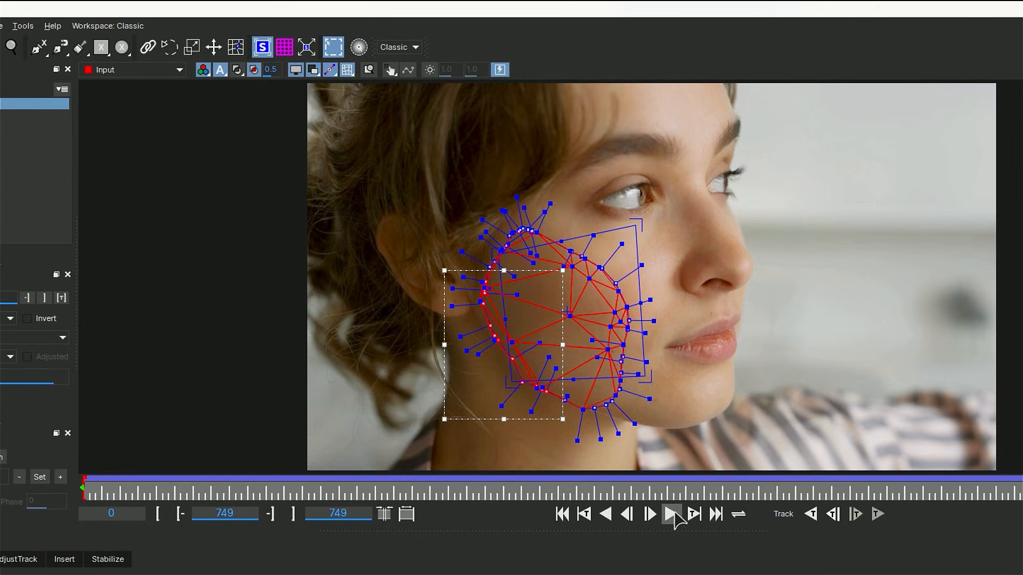
{"action": "left_click", "coordinate": [671, 515]}
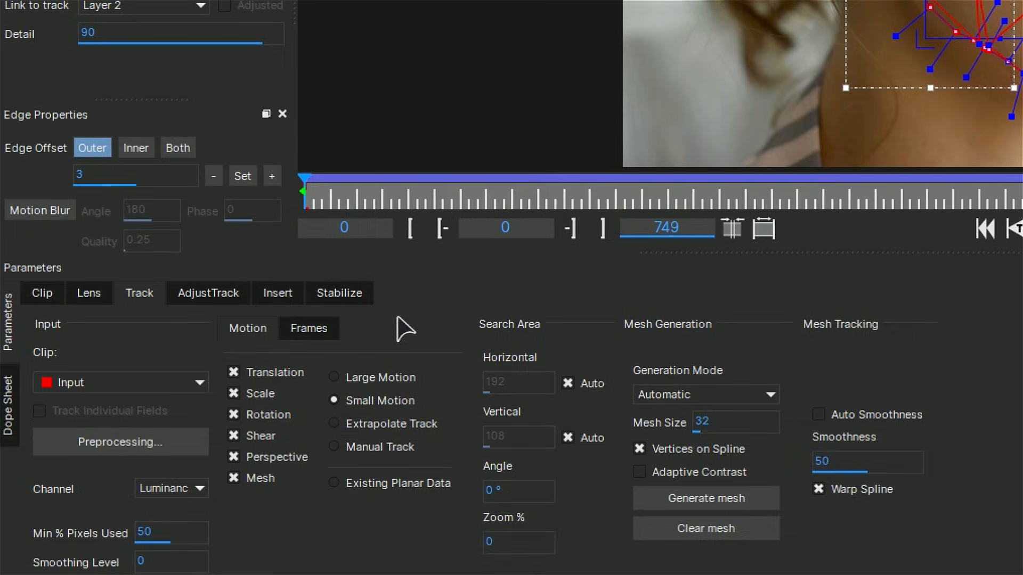
- Set the cheek layer's insert clip to Insert Layer, keeping Input as the background clip
{"action": "left_click", "coordinate": [281, 293]}
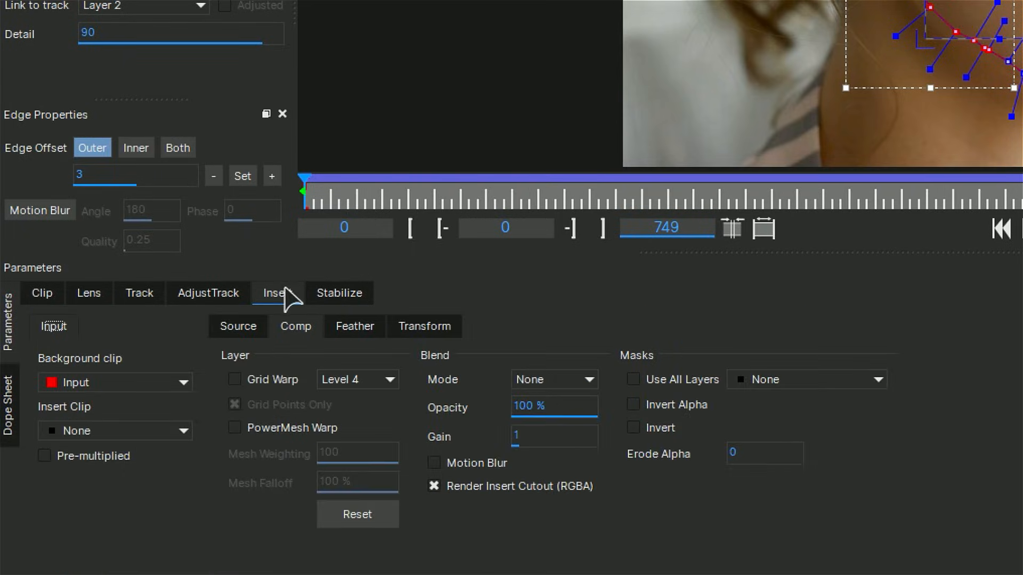
{"action": "left_click", "coordinate": [184, 384]}
{"action": "left_click", "coordinate": [170, 418]}
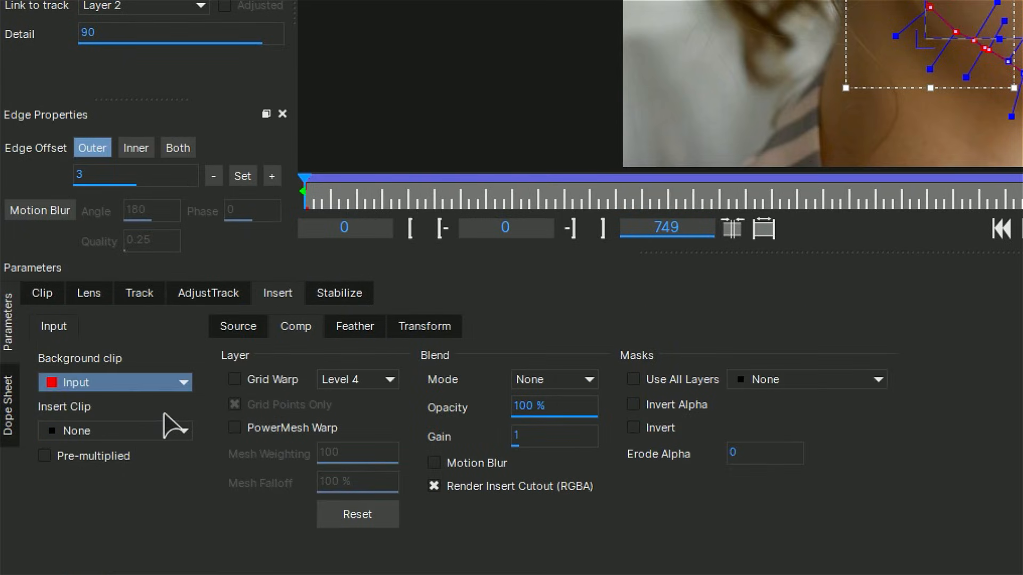
{"action": "left_click", "coordinate": [182, 430]}
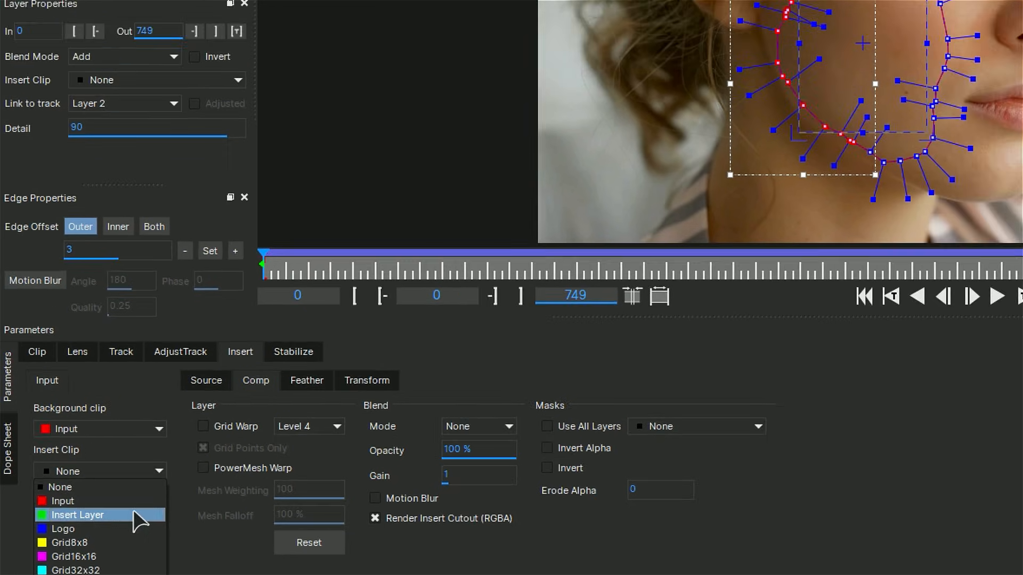
{"action": "left_click", "coordinate": [154, 481]}
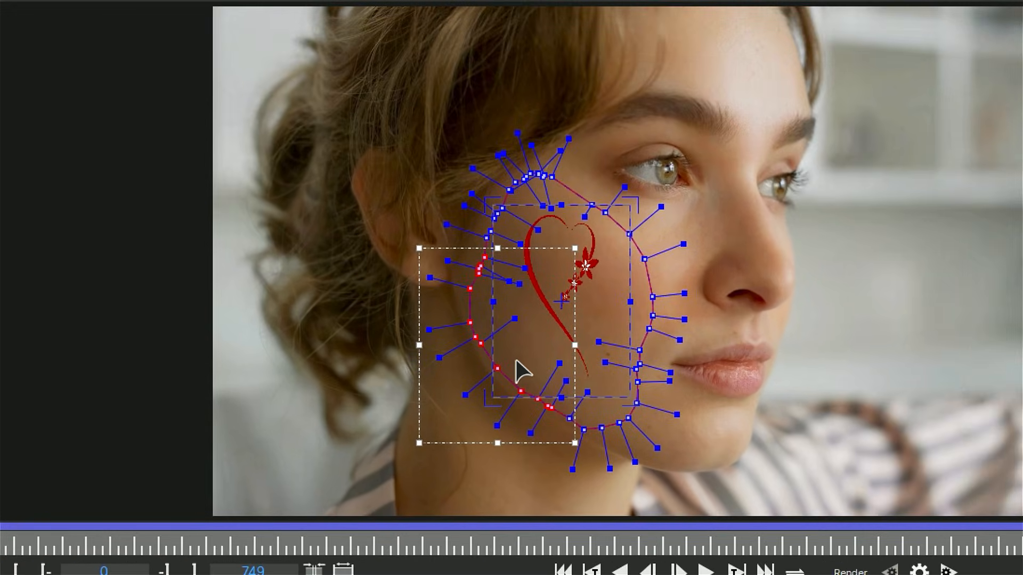
- Bend the four edges of the heart tattoo insert slightly to follow the contour of the cheek
{"action": "left_click_drag", "start_coordinate": [562, 206], "coordinate": [541, 211]}
{"action": "left_click_drag", "start_coordinate": [493, 302], "coordinate": [493, 308]}
{"action": "left_click_drag", "start_coordinate": [630, 303], "coordinate": [634, 297]}
{"action": "mouse_move", "coordinate": [561, 398]}
{"action": "left_mouse_down"}
{"action": "mouse_move", "coordinate": [569, 410]}
{"action": "mouse_move", "coordinate": [555, 389]}
{"action": "left_mouse_up"}
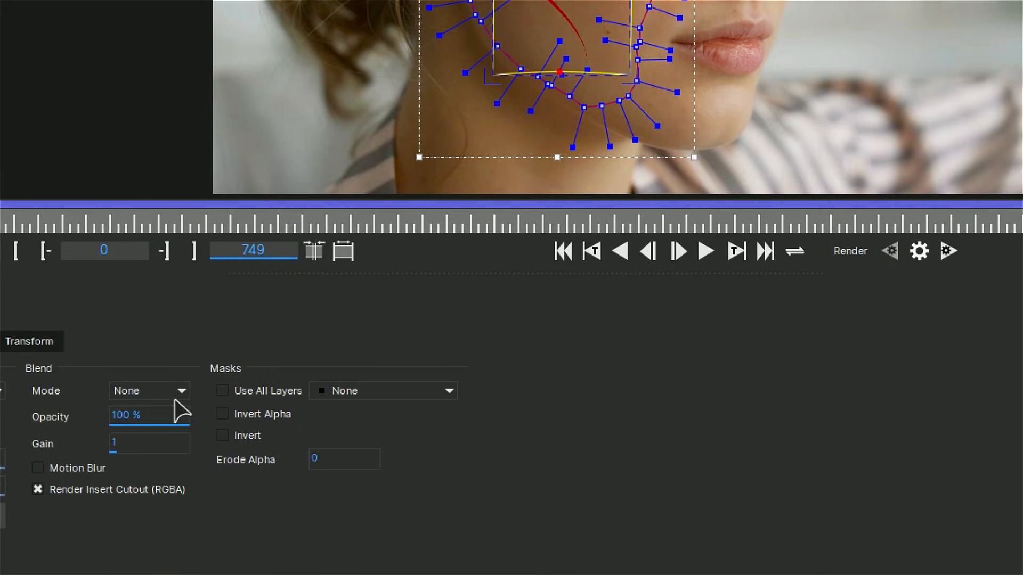
- Set the heart tattoo insert's blend mode to Overlay and its opacity to 60 %
{"action": "left_click", "coordinate": [180, 426]}
{"action": "left_click", "coordinate": [160, 485]}
{"action": "double_click", "coordinate": [128, 448]}
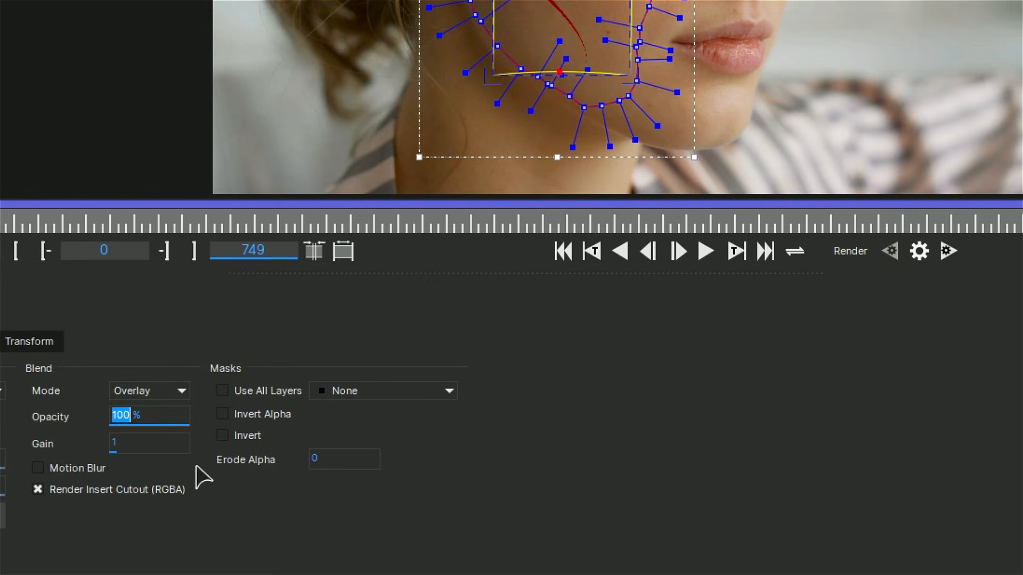
{"action": "type", "text": "60"}
{"action": "key", "text": "Return"}
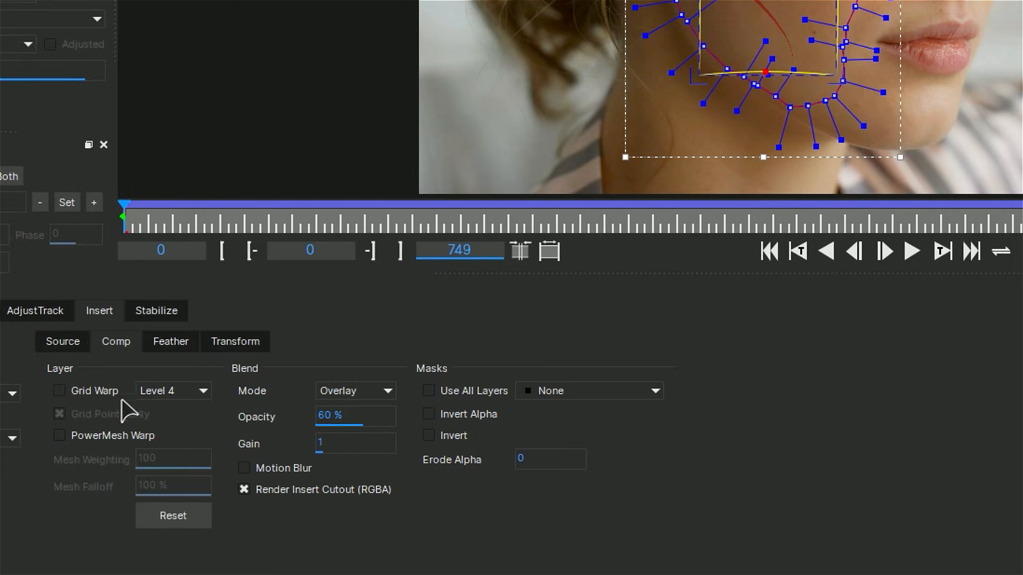
- Feather all four edges of the heart tattoo insert by 0.1 and show the insert's transform settings
{"action": "left_click", "coordinate": [162, 344]}
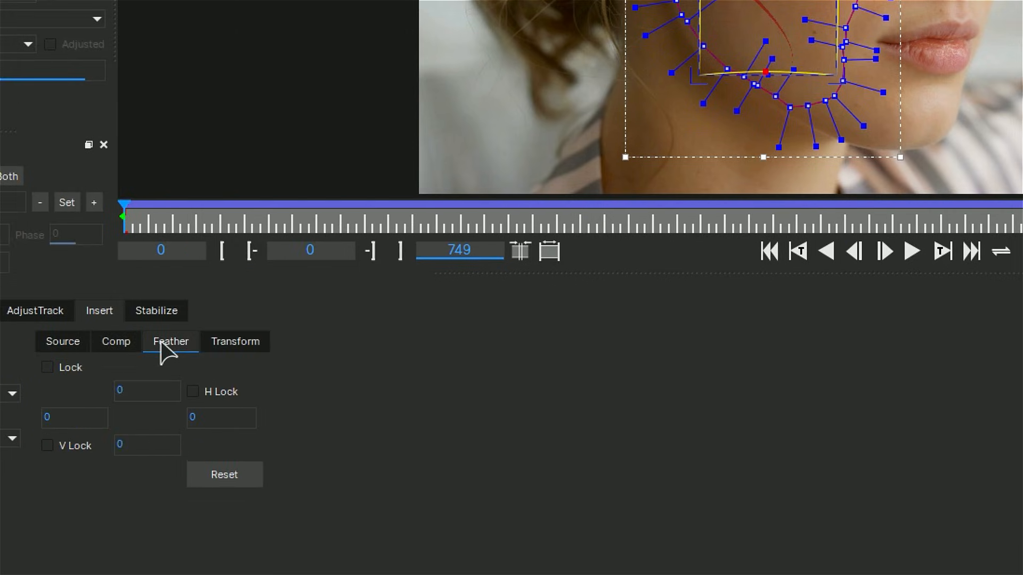
{"action": "double_click", "coordinate": [126, 390]}
{"action": "type", "text": "0.1"}
{"action": "key", "text": "Return"}
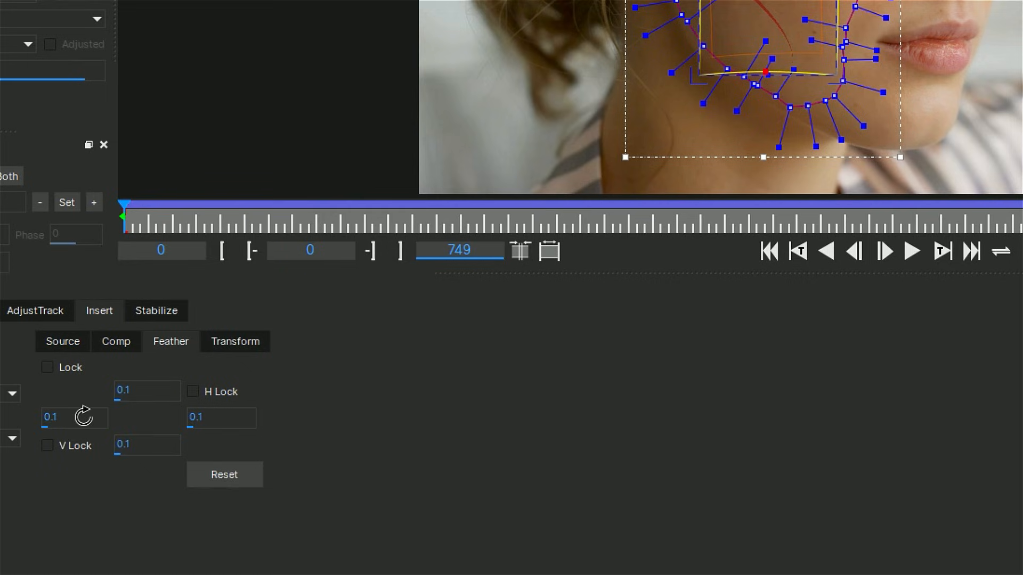
{"action": "left_click", "coordinate": [219, 345]}
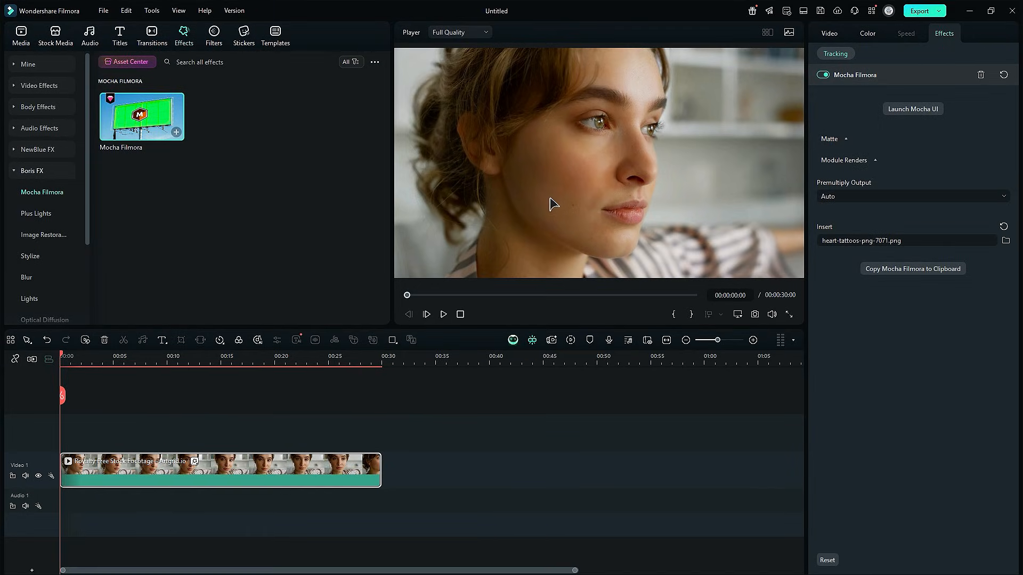
- Turn on the Mocha module render as Insert: Composite with insert blend opacity 0.63, and play the clip from a rendered preview
{"action": "left_click", "coordinate": [877, 162]}
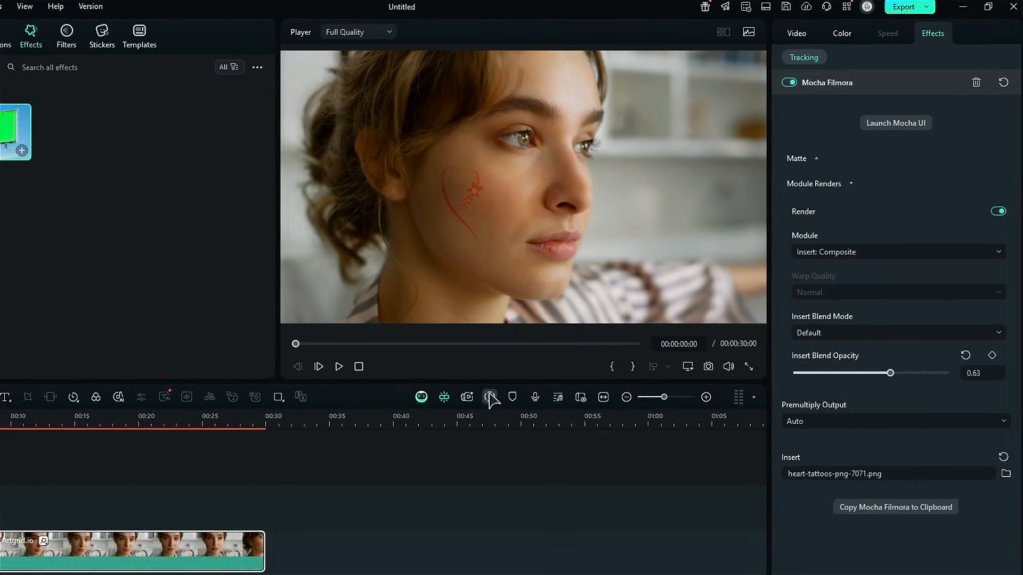
{"action": "left_click", "coordinate": [422, 444]}
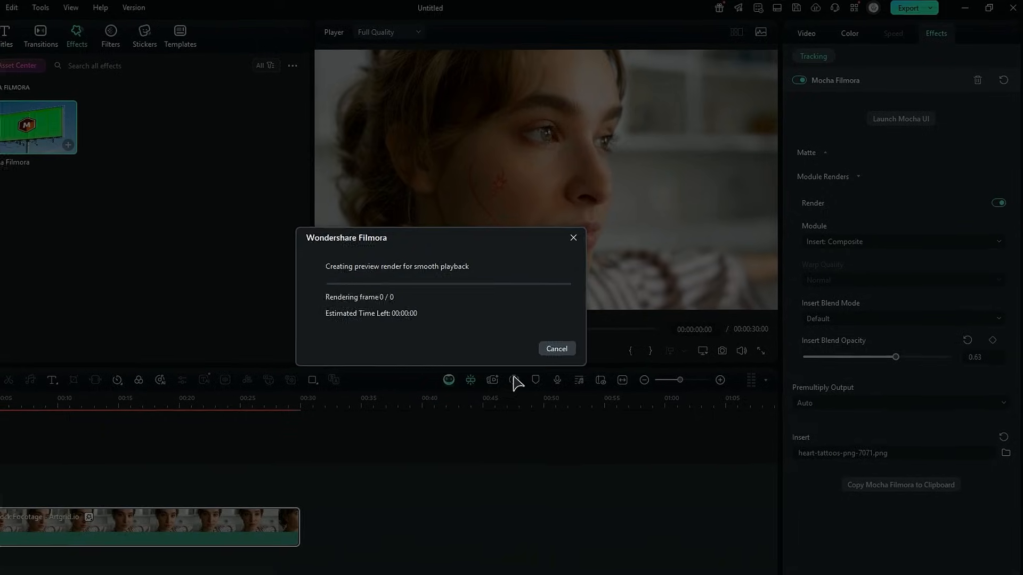
{"action": "left_click", "coordinate": [443, 314]}
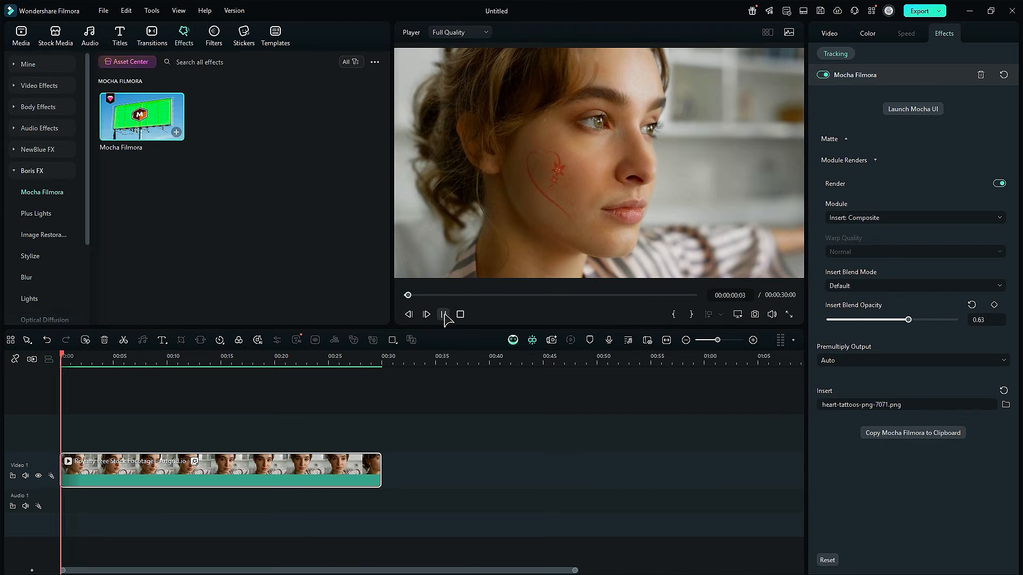